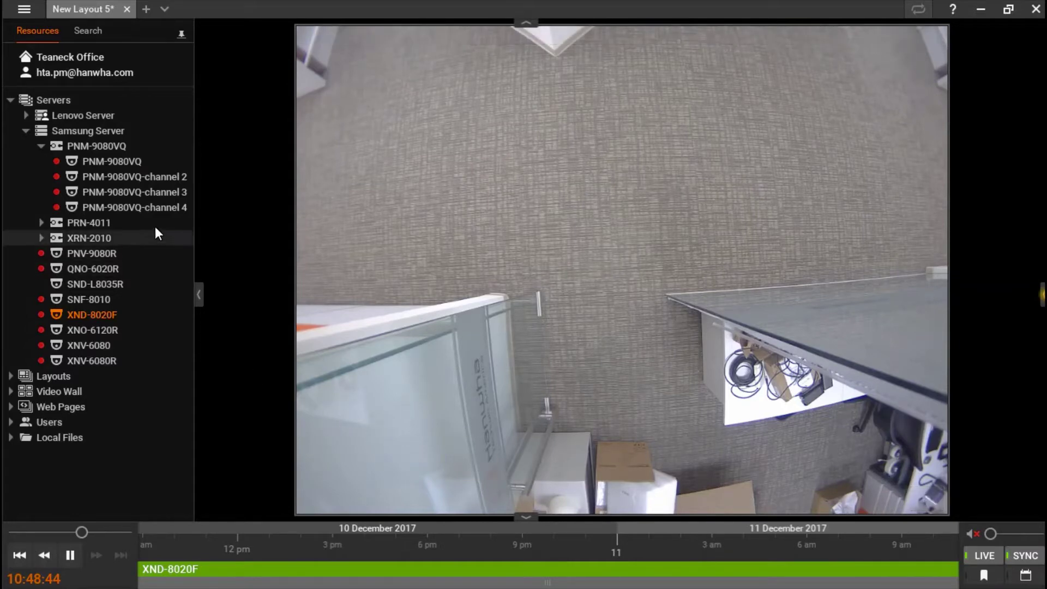
# Step: Add PNM-9080VQ-channel 4 to the layout and bring up the XND-8020F camera's actions
pyautogui.doubleClick(153, 208)
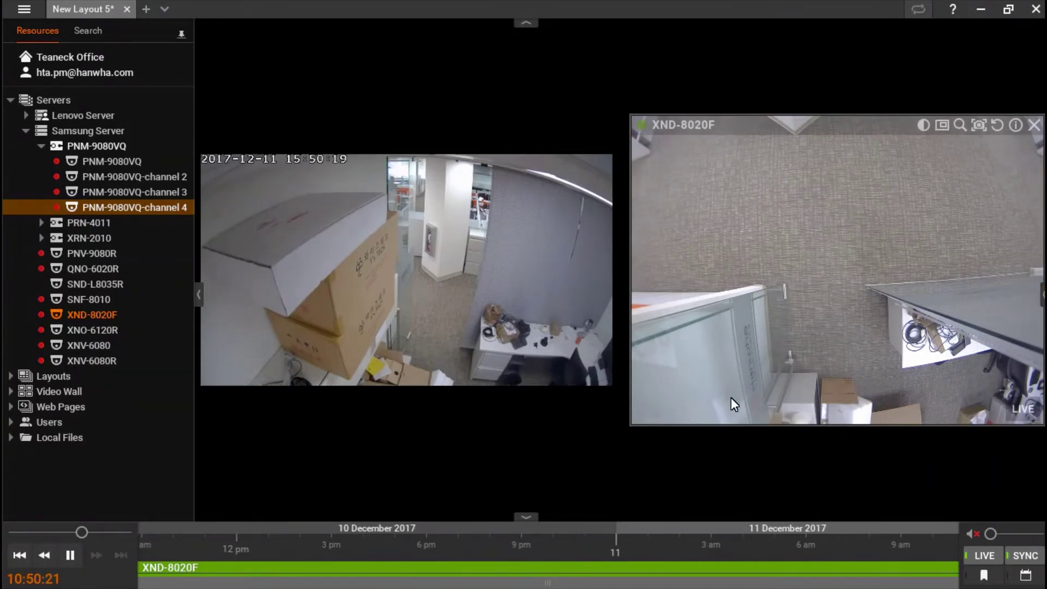
pyautogui.moveTo(765, 287)
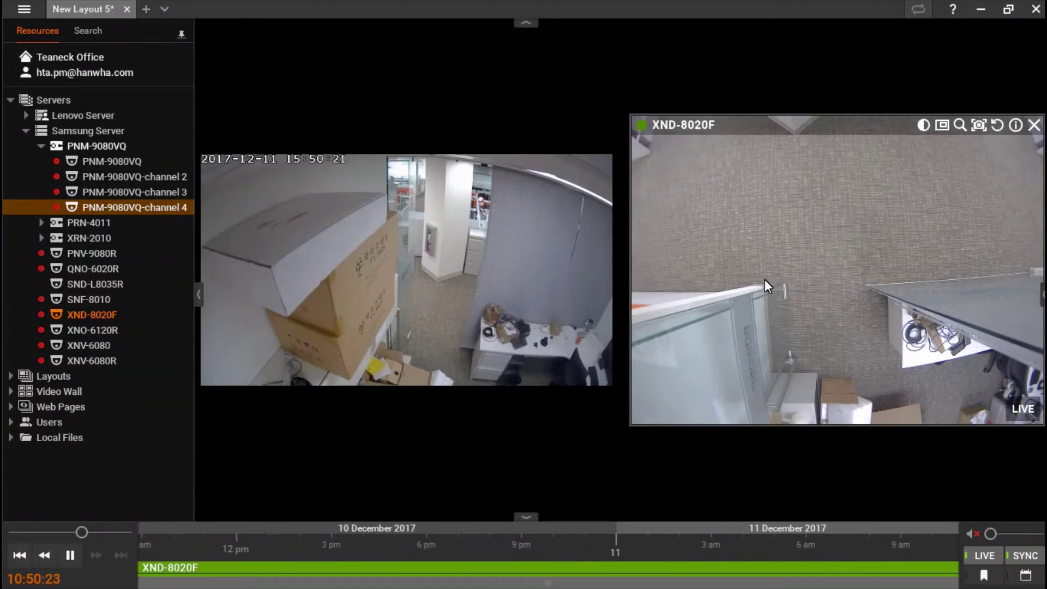
pyautogui.rightClick(722, 251)
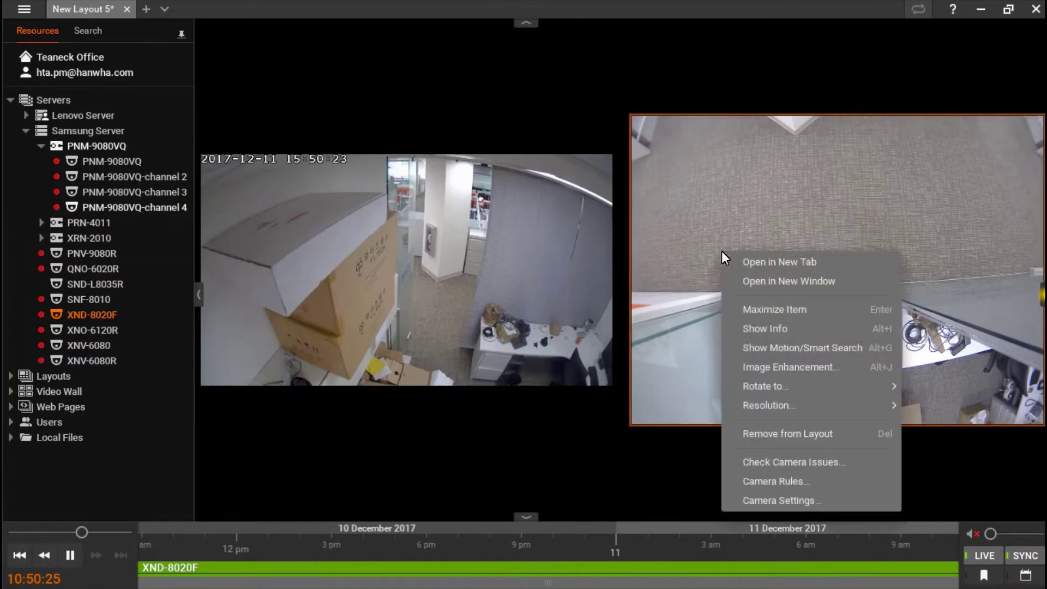
# Step: Open XND-8020F's camera rules and add a rule triggered whenever an Analytics Event occurs
pyautogui.click(827, 482)
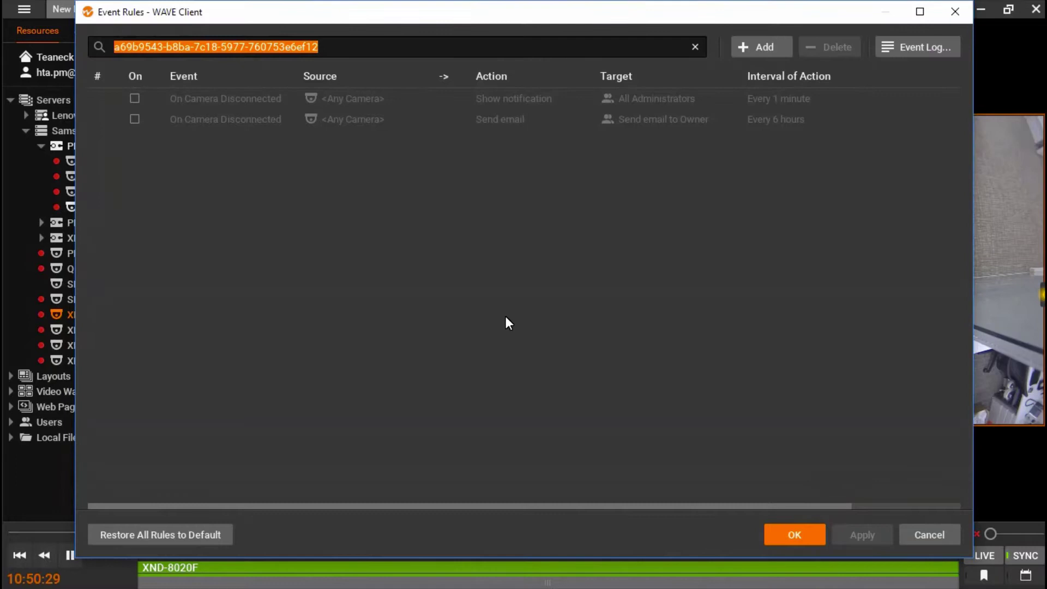
pyautogui.click(763, 47)
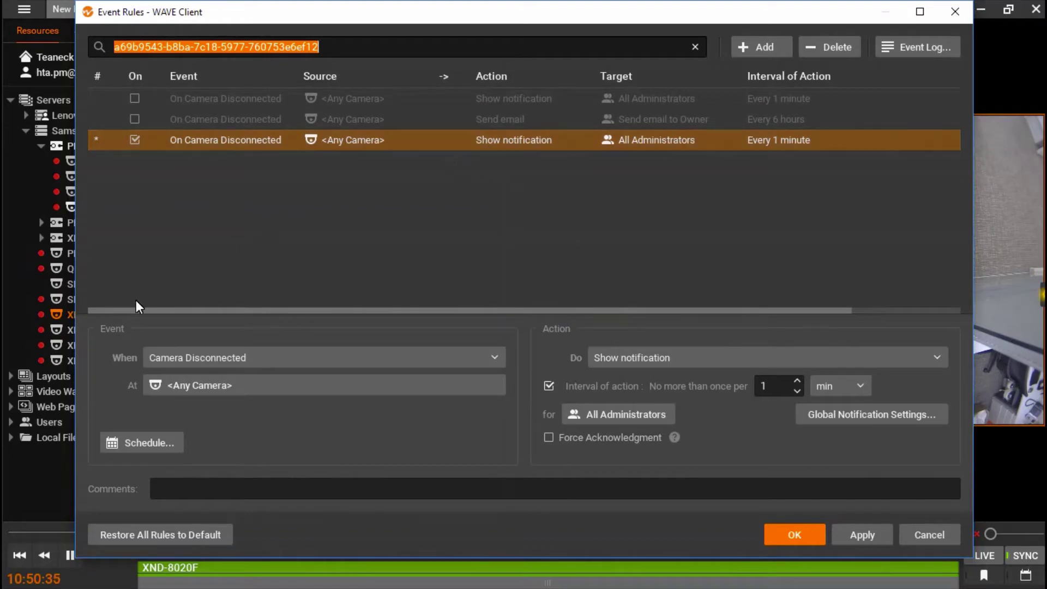
pyautogui.click(476, 357)
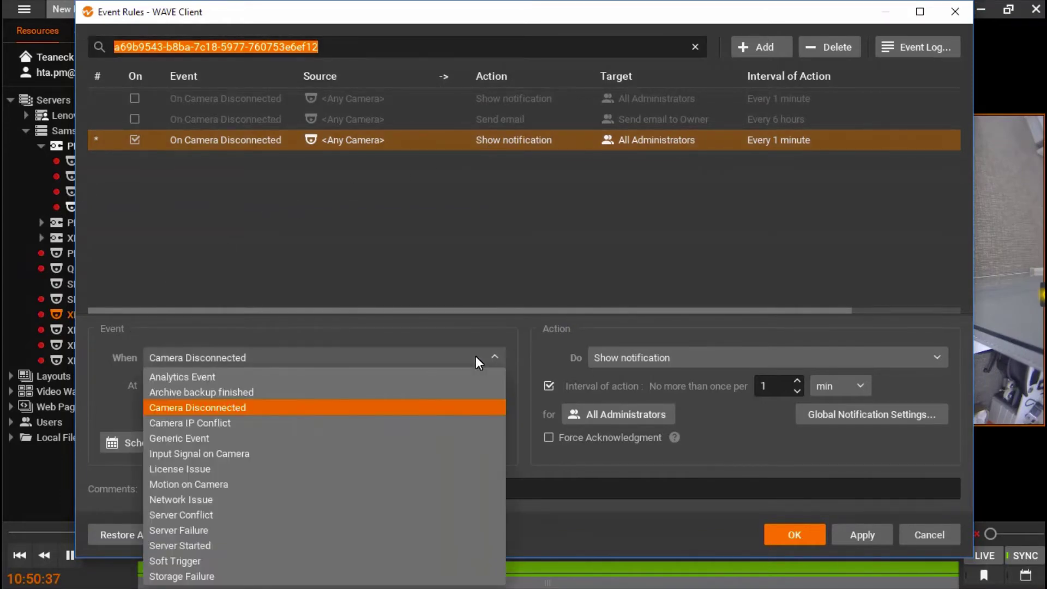
pyautogui.click(276, 377)
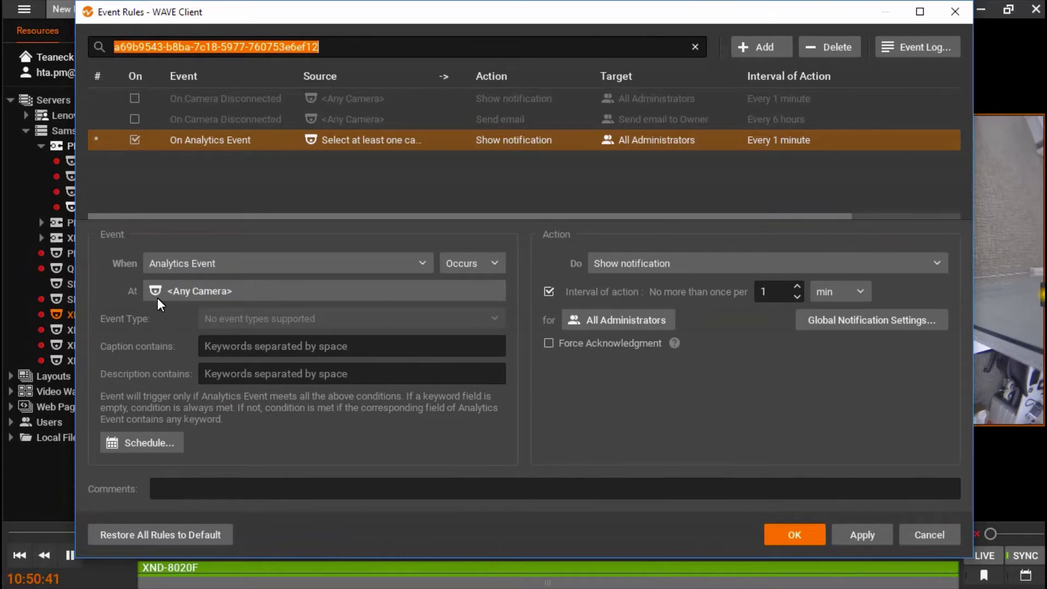
pyautogui.click(497, 266)
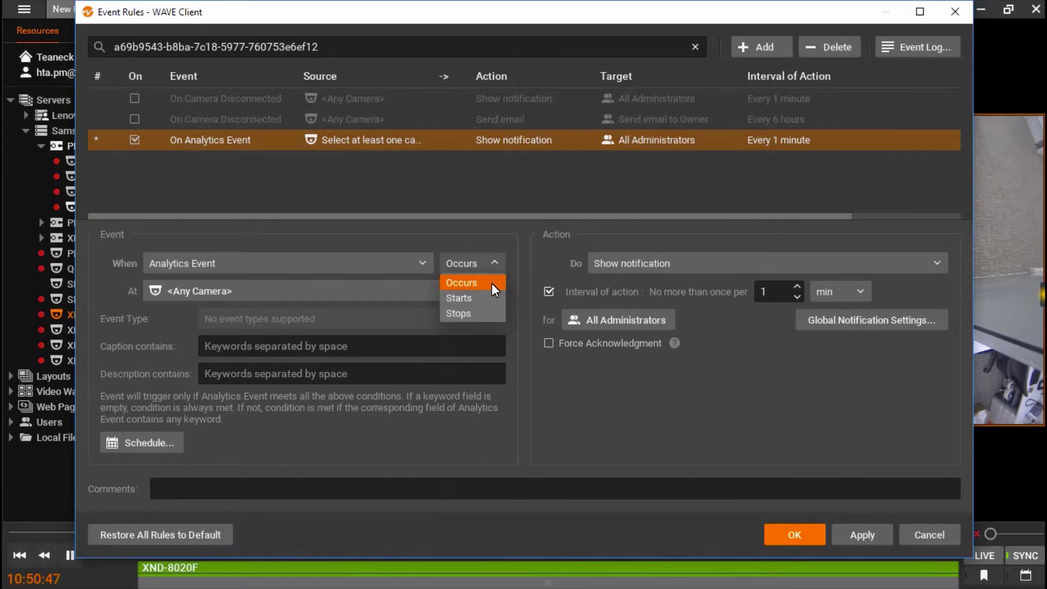
pyautogui.click(492, 283)
# Step: Select XND-8020F as the rule's source camera
pyautogui.click(474, 292)
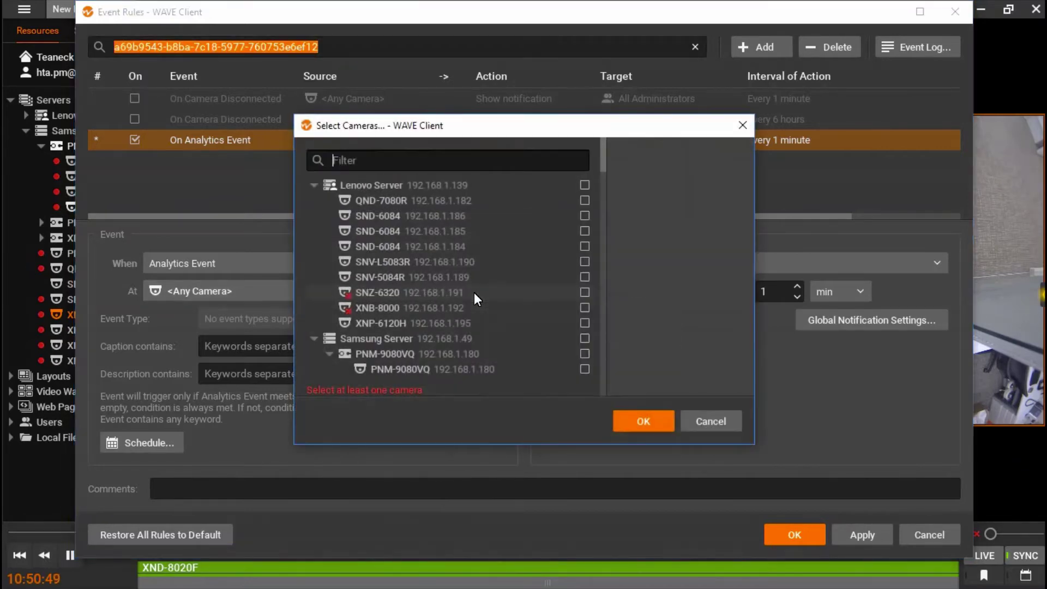
pyautogui.scroll(-2, 461, 277)
pyautogui.scroll(-1, 461, 277)
pyautogui.scroll(-2, 461, 277)
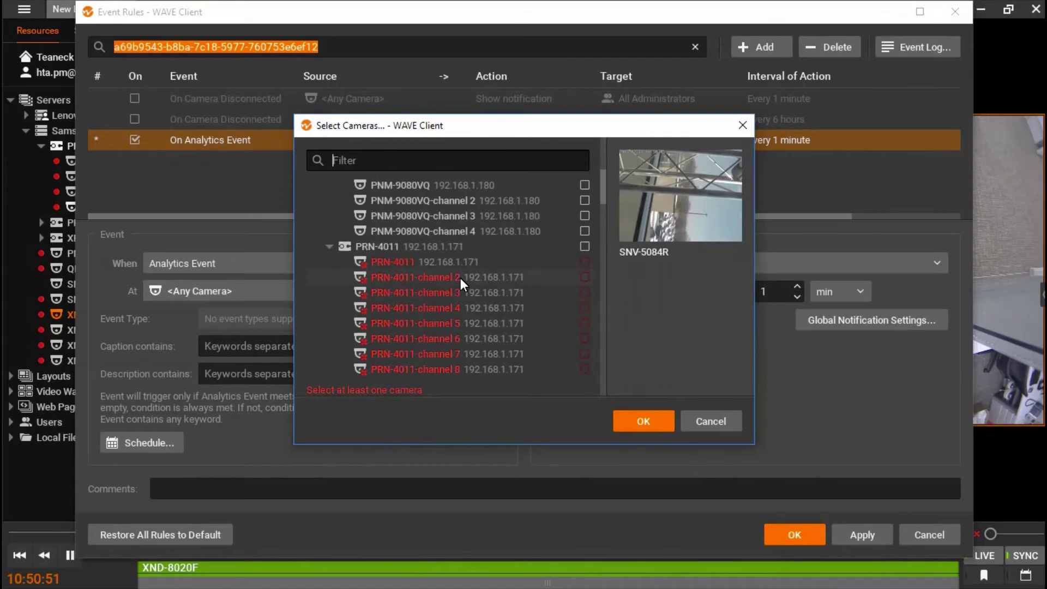
pyautogui.scroll(-1, 461, 277)
pyautogui.click(329, 200)
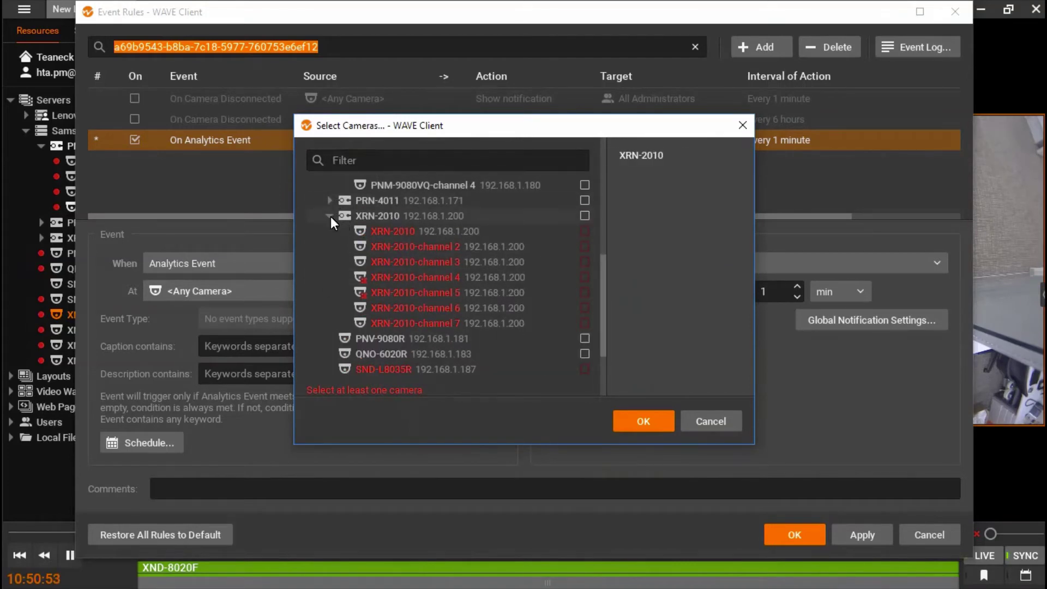
pyautogui.click(330, 216)
pyautogui.moveTo(380, 339)
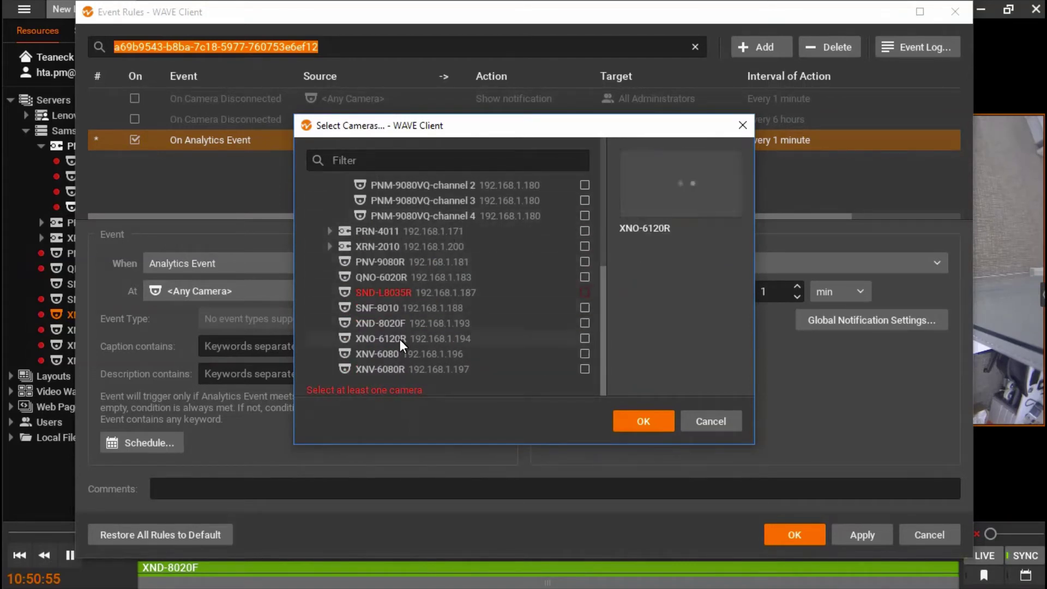
pyautogui.click(472, 323)
pyautogui.click(631, 420)
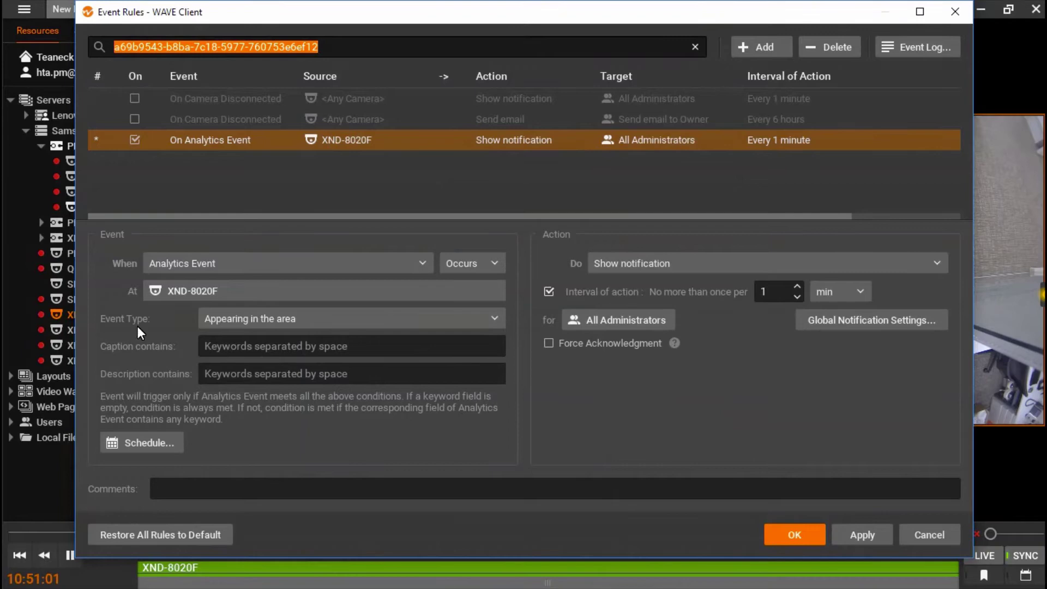
# Step: Set the analytics event type to Virtual line crossing
pyautogui.click(493, 317)
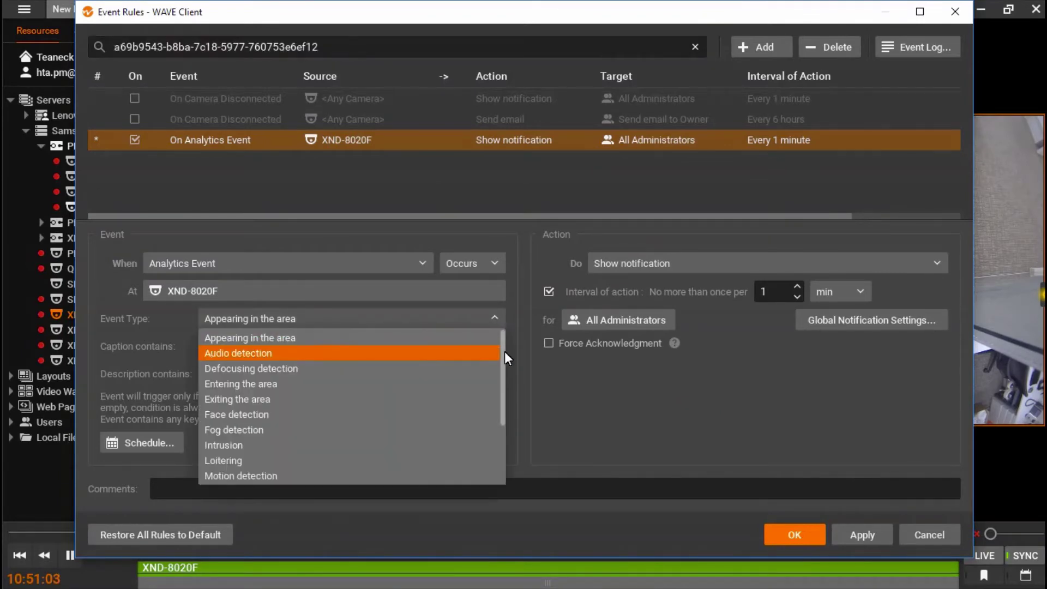
pyautogui.moveTo(505, 351); pyautogui.dragTo(500, 423)
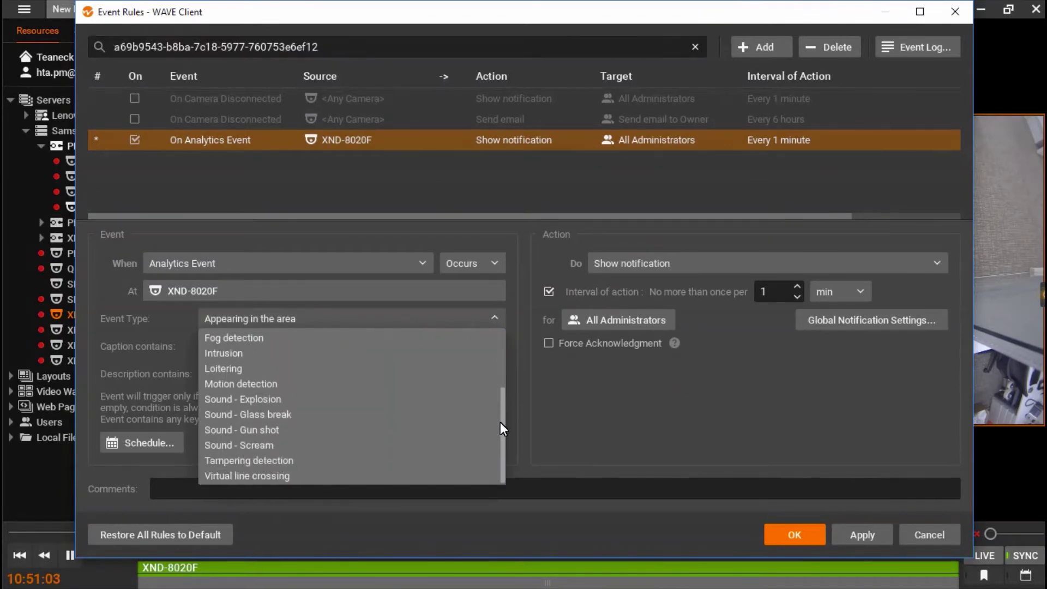
pyautogui.click(430, 475)
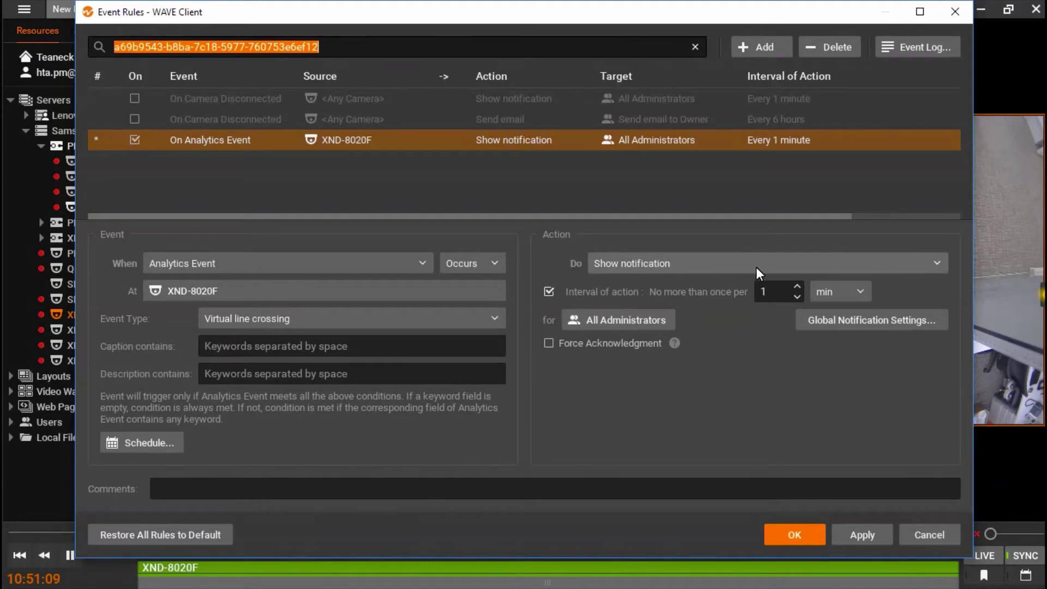
# Step: Set the action to Show on Alarm Layout with PNM-9080VQ-channel 4 and XND-8020F
pyautogui.click(883, 265)
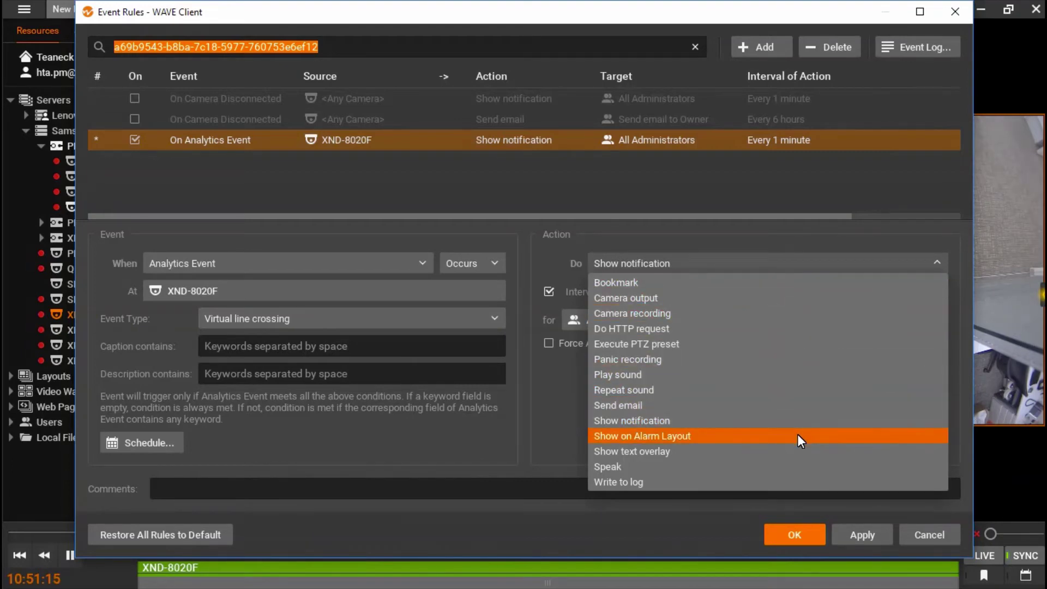
pyautogui.click(798, 434)
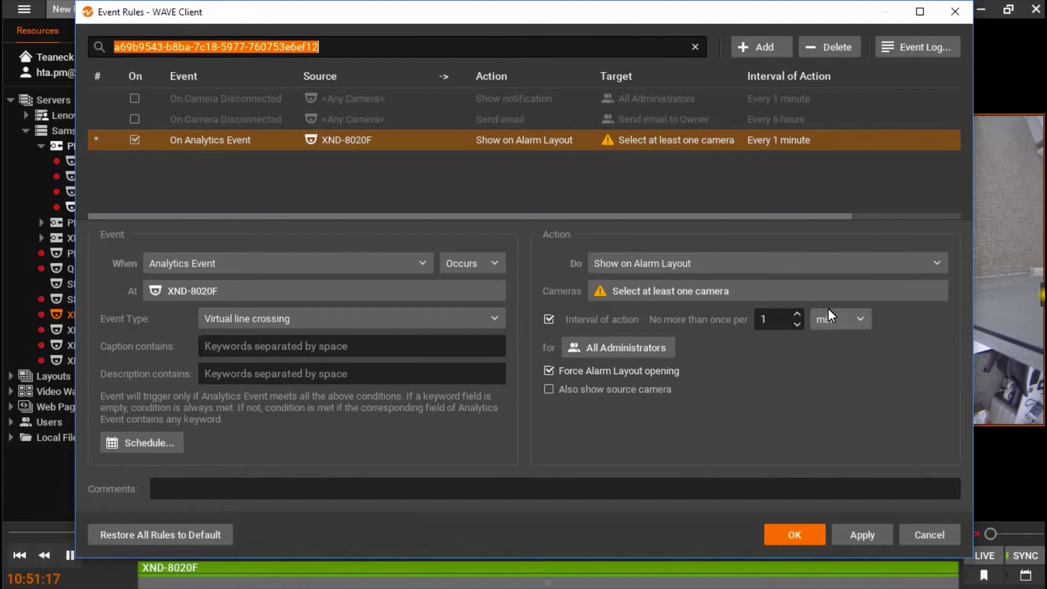
pyautogui.click(890, 290)
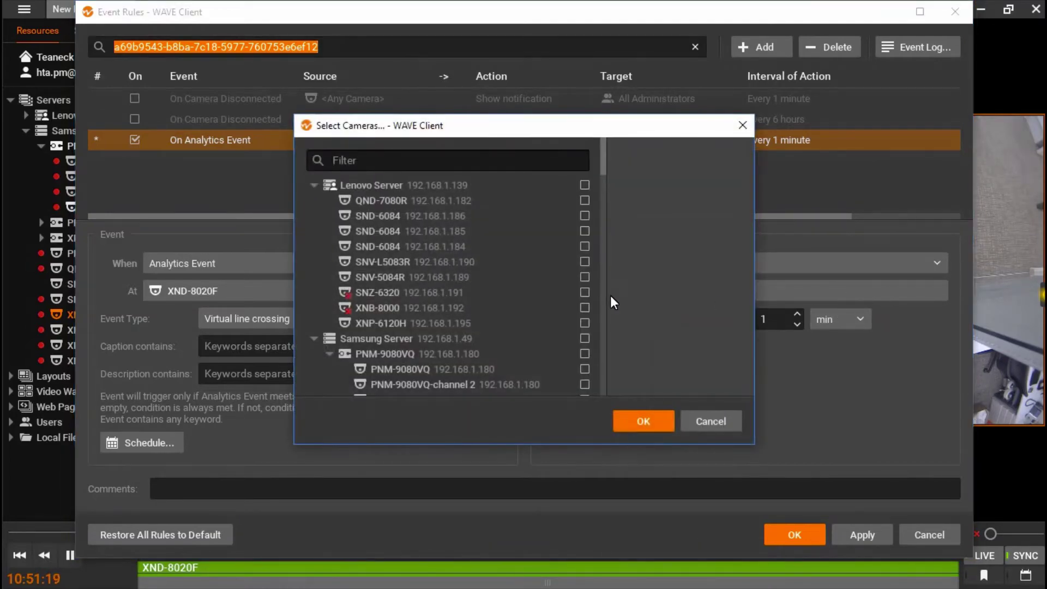
pyautogui.scroll(-1, 557, 297)
pyautogui.scroll(-1, 548, 297)
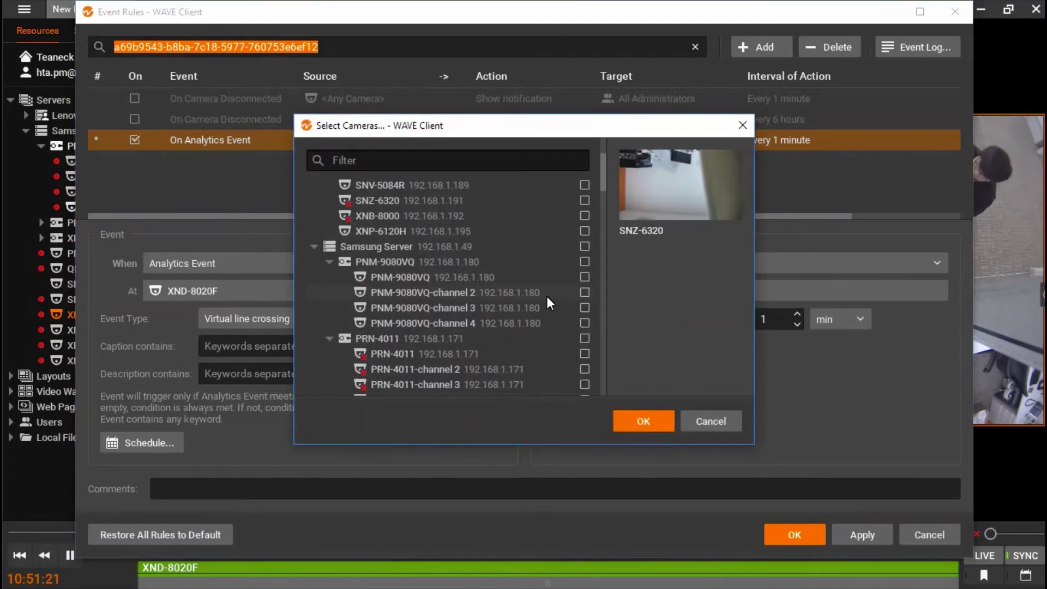
pyautogui.click(533, 325)
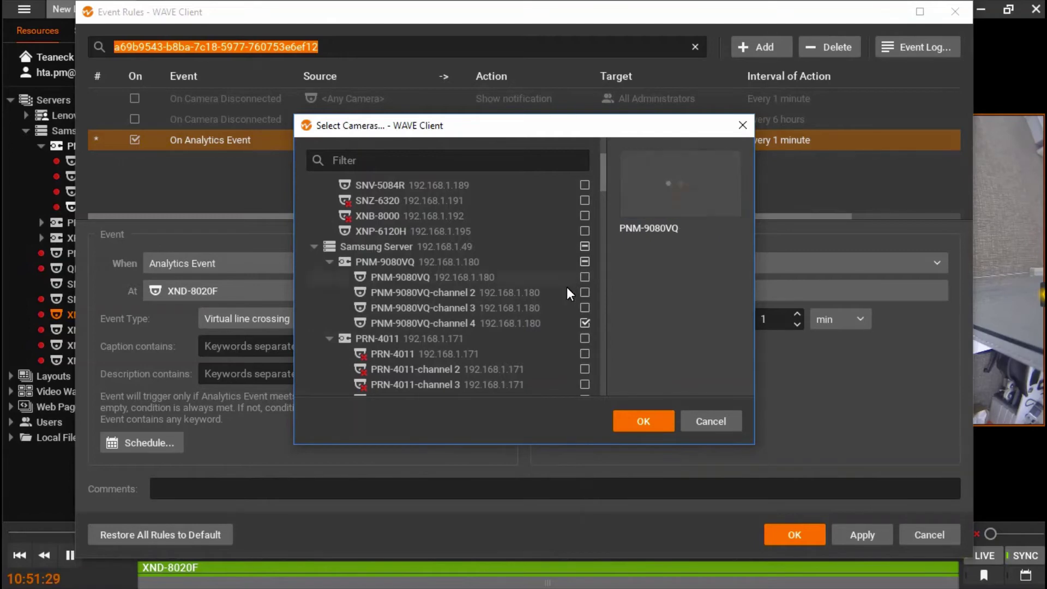
pyautogui.scroll(-2, 535, 314)
pyautogui.scroll(-2, 535, 312)
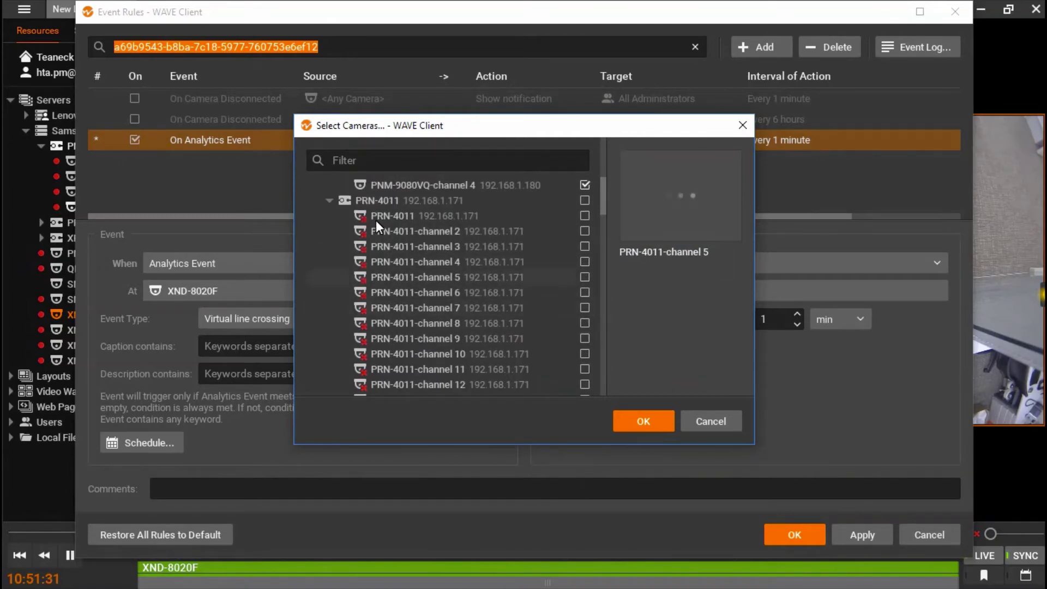
pyautogui.click(332, 202)
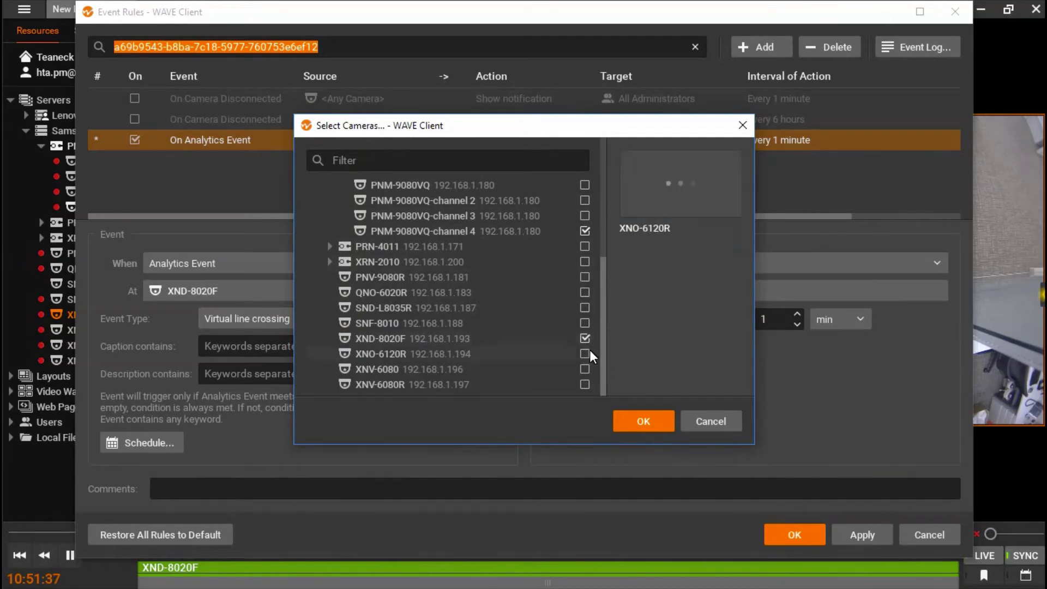
pyautogui.click(643, 420)
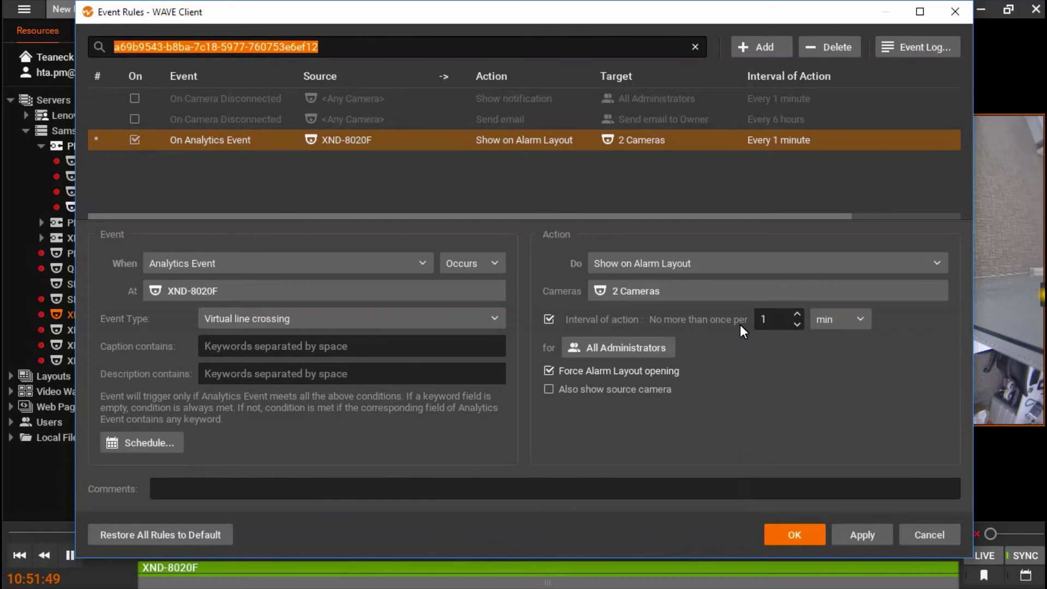
# Step: Keep the minute interval and the current recipients, and enable 'Also show source camera'
pyautogui.click(839, 319)
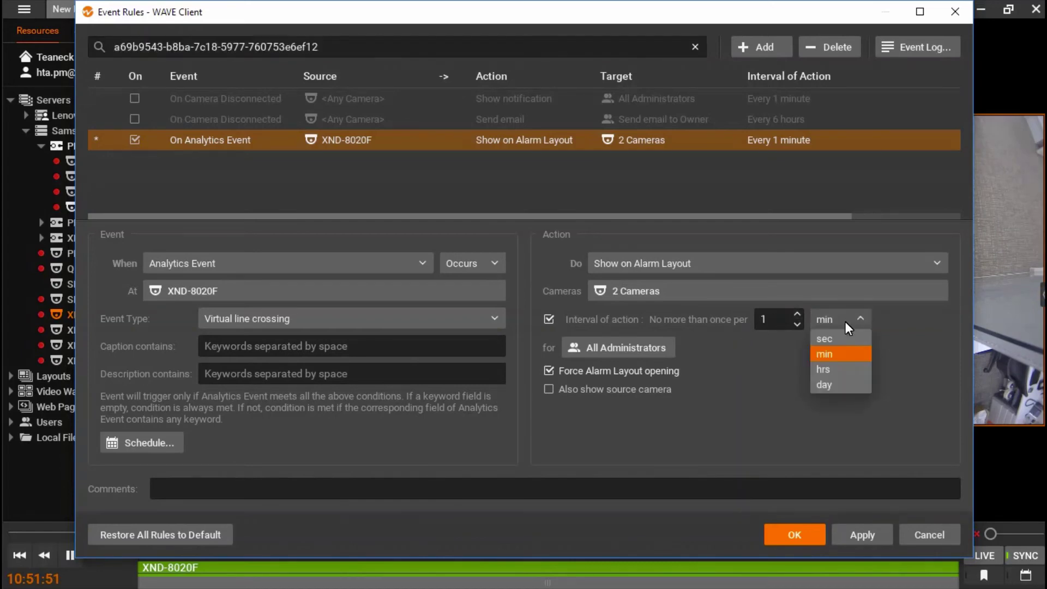
pyautogui.click(845, 322)
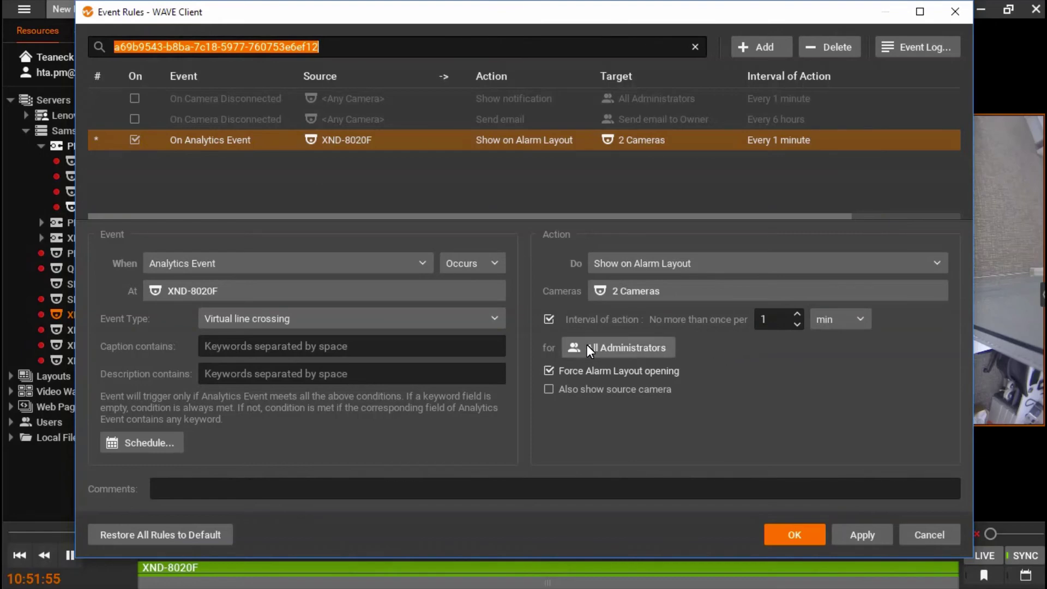
pyautogui.click(665, 349)
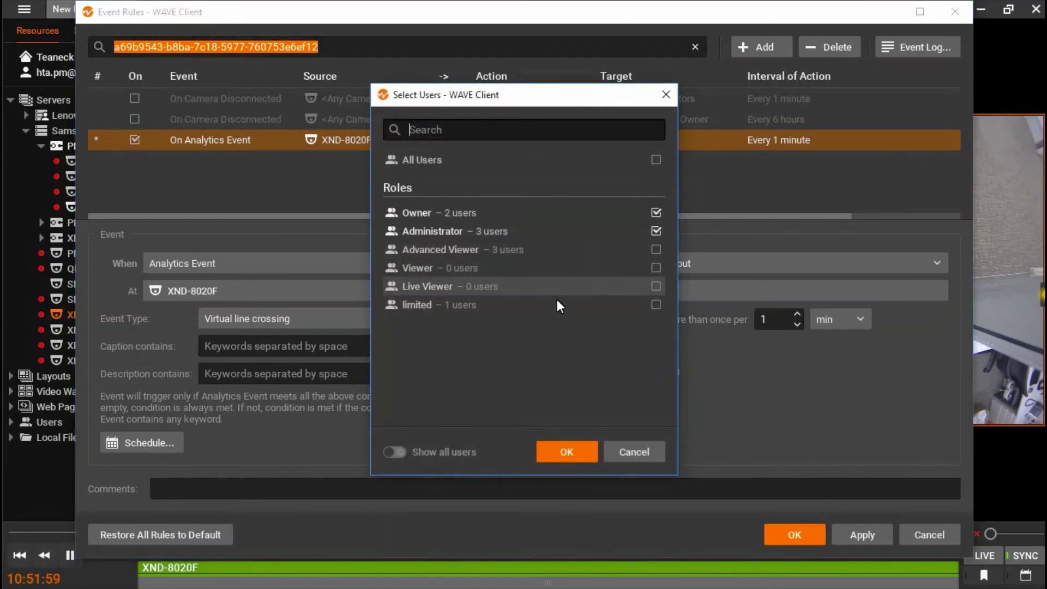
pyautogui.click(653, 442)
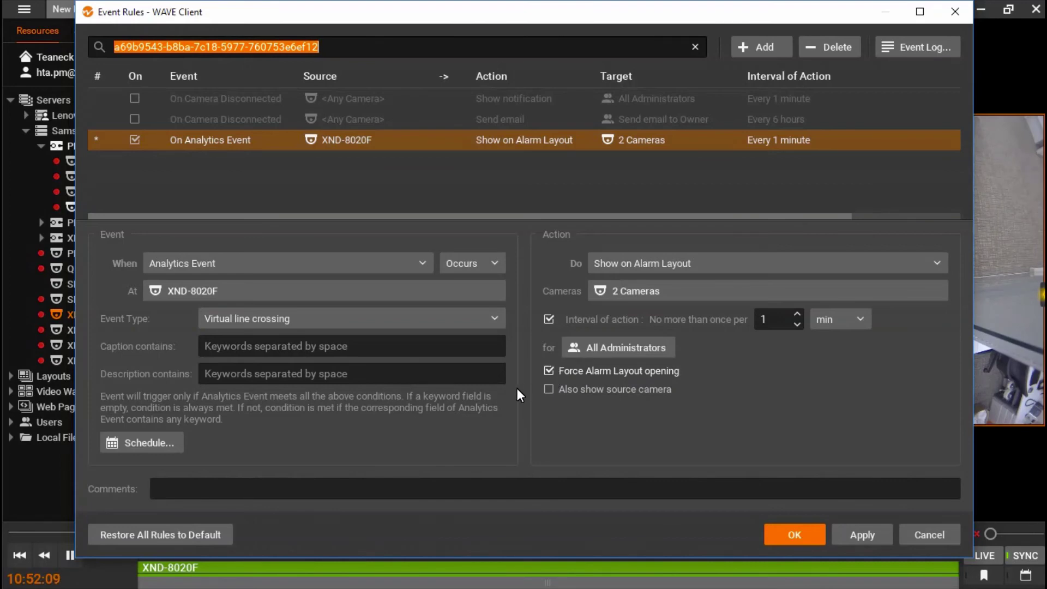
pyautogui.click(577, 392)
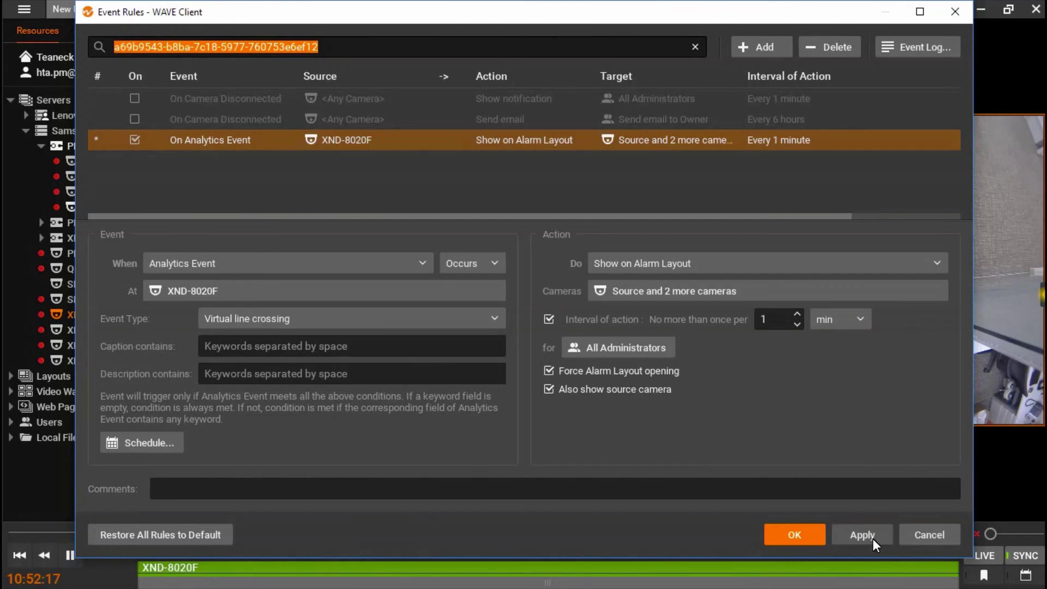
# Step: Save the virtual line crossing rule and close Event Rules
pyautogui.click(794, 539)
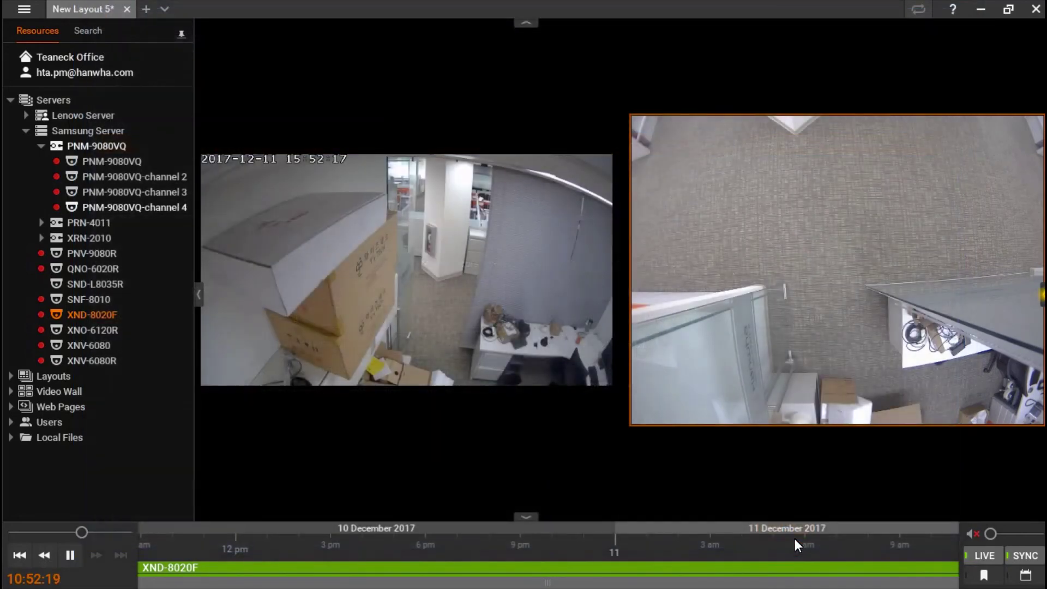